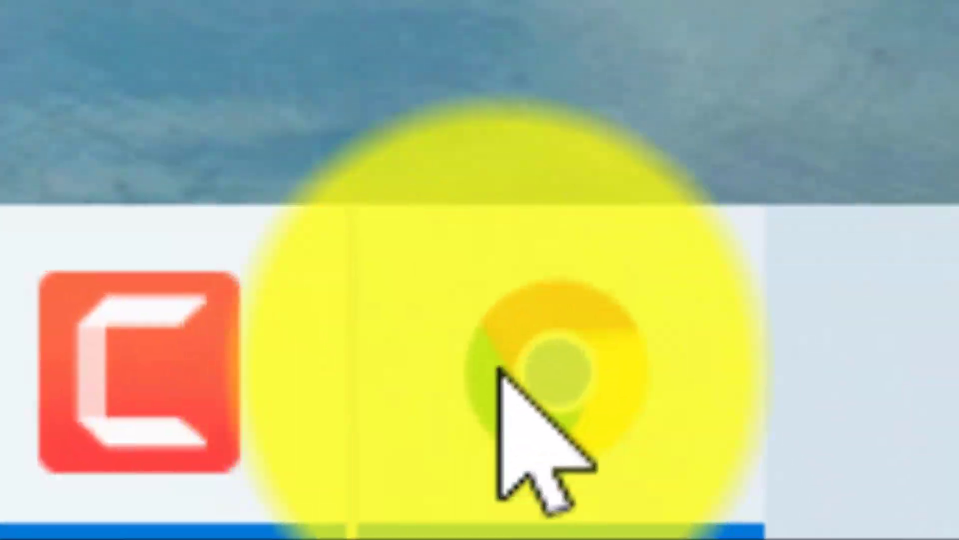
Open Chrome and load the SISKA membership site at fppti.or.id/siska
click(496, 524)
click(264, 33)
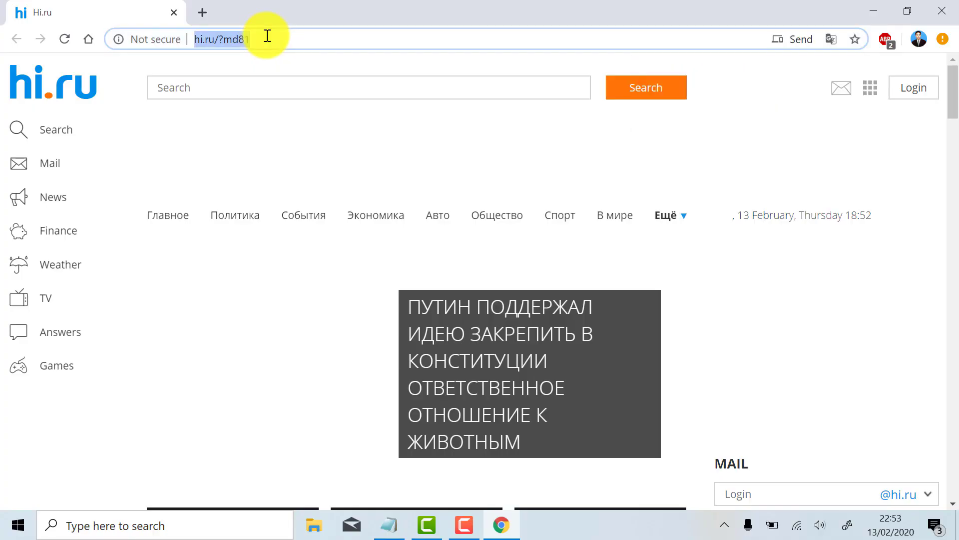
text(fp)
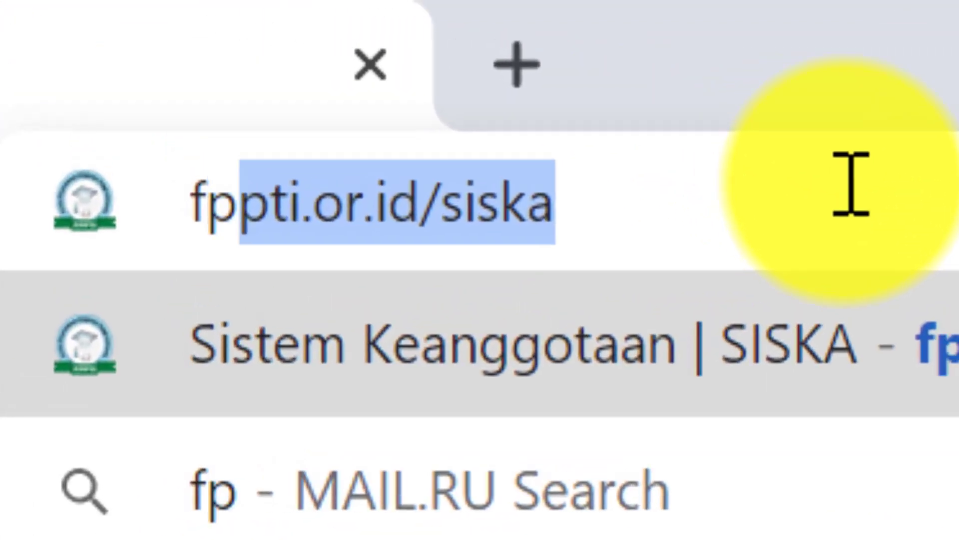
text(pti)
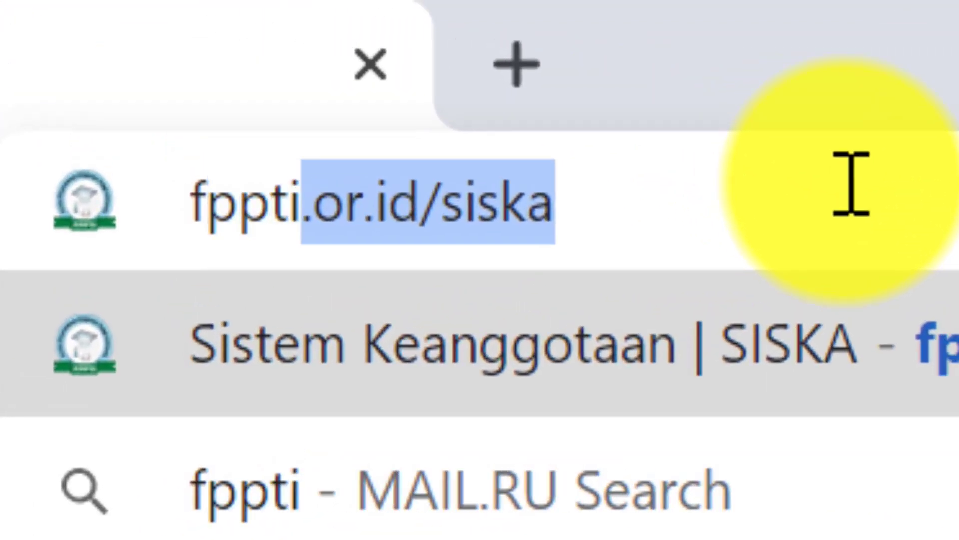
text(.or)
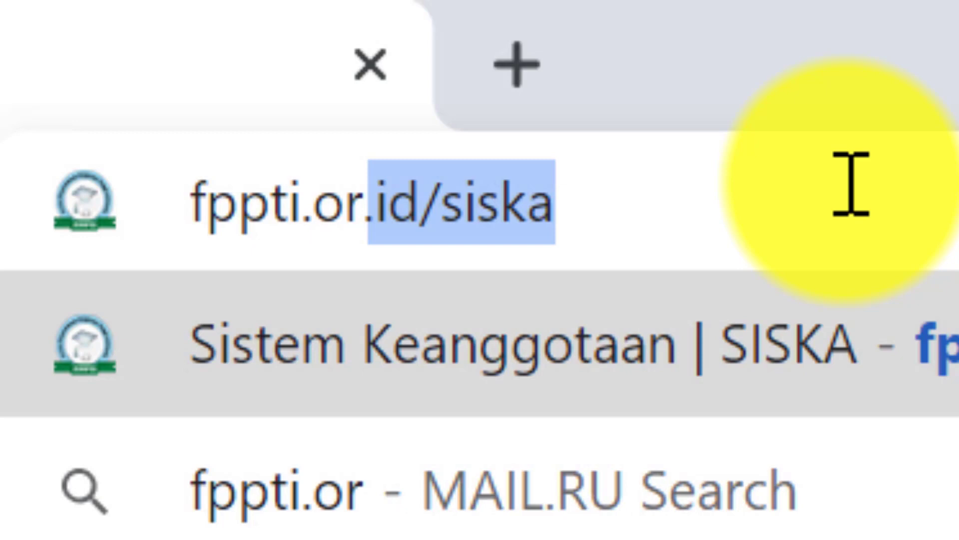
text(.id)
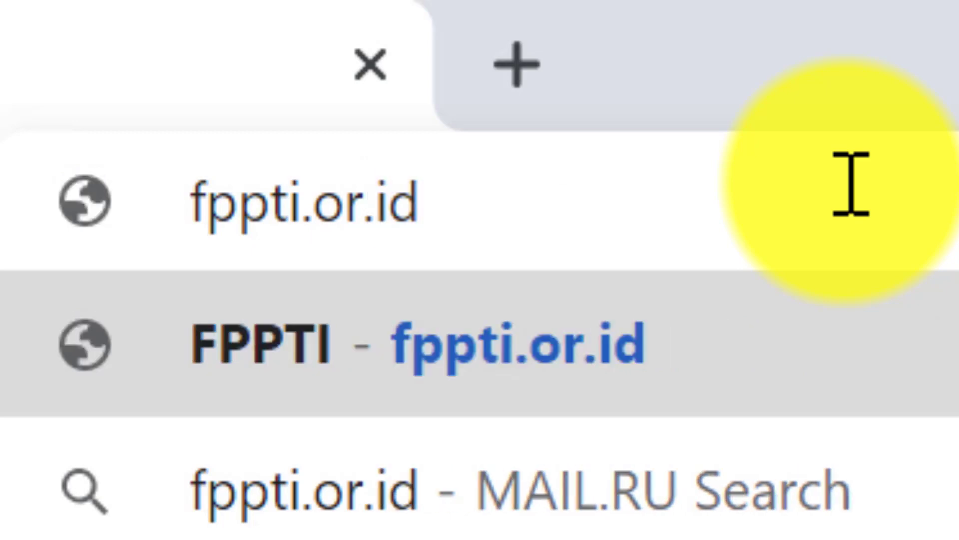
text(/sis)
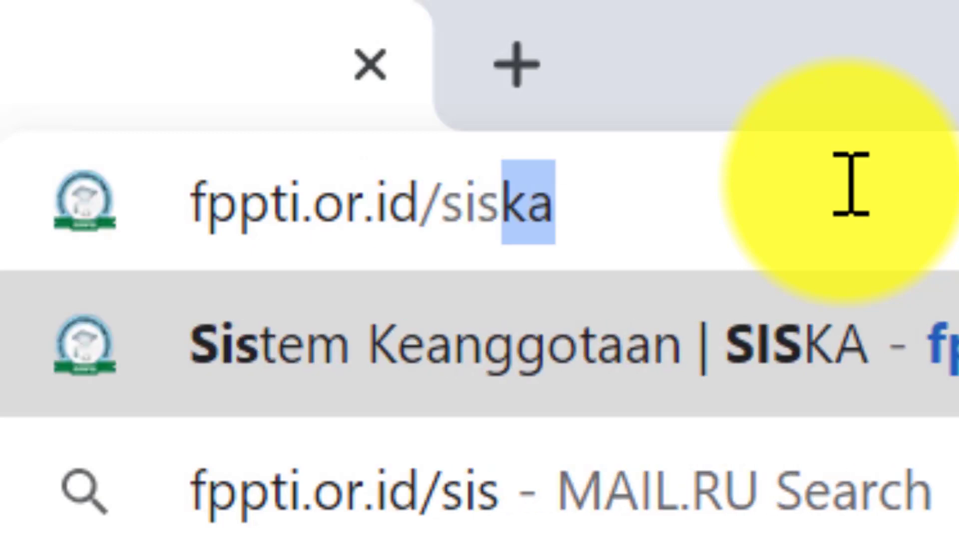
text(ka)
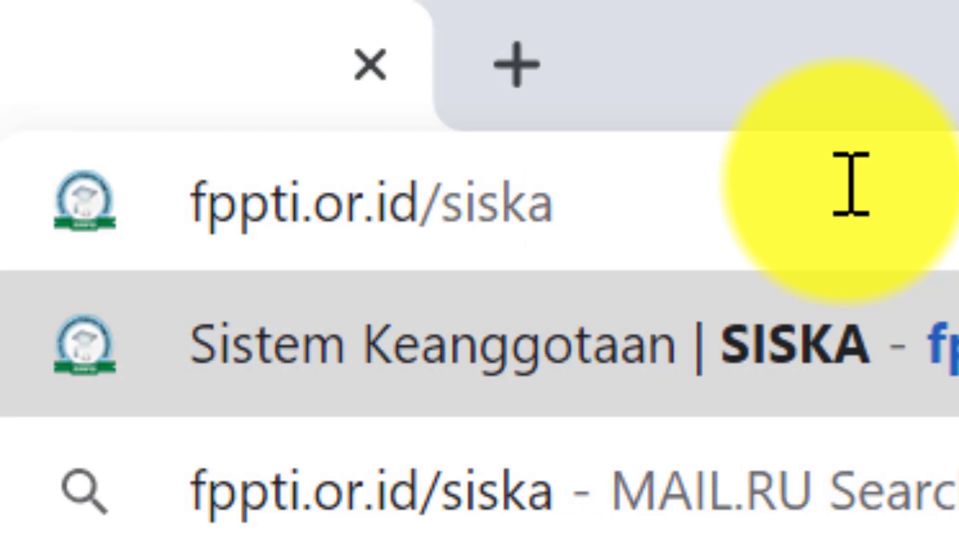
key(Return)
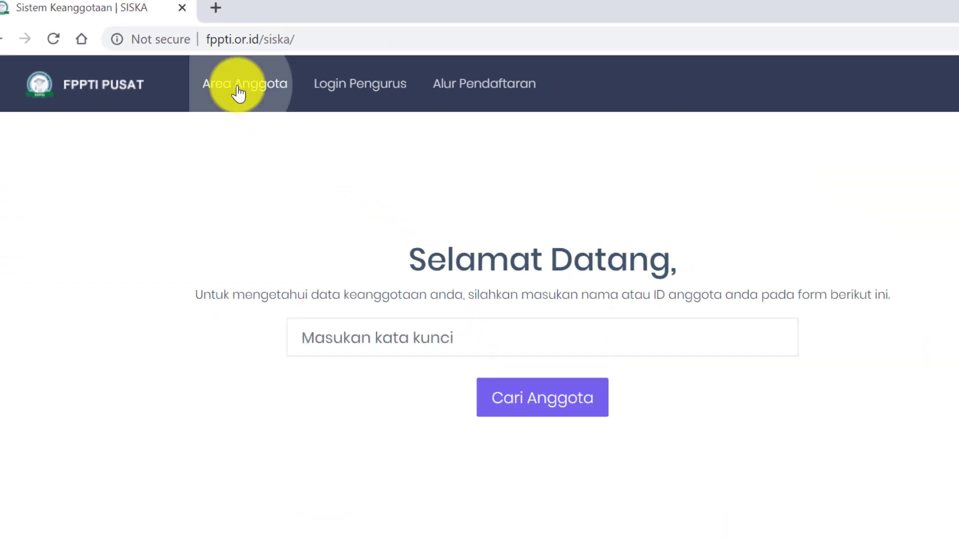
Open the Area Anggota member login page and enter the library's member ID as ID Anggota
click(522, 208)
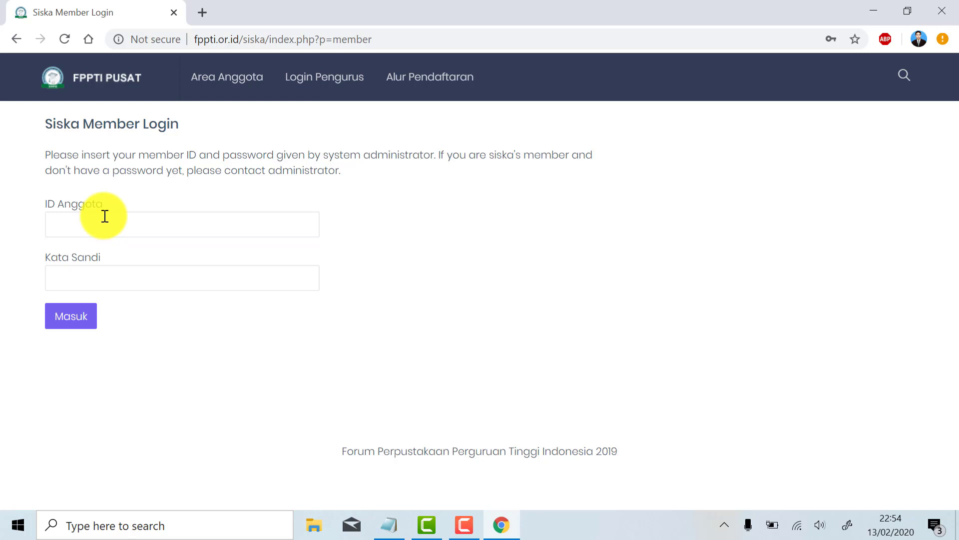
click(102, 220)
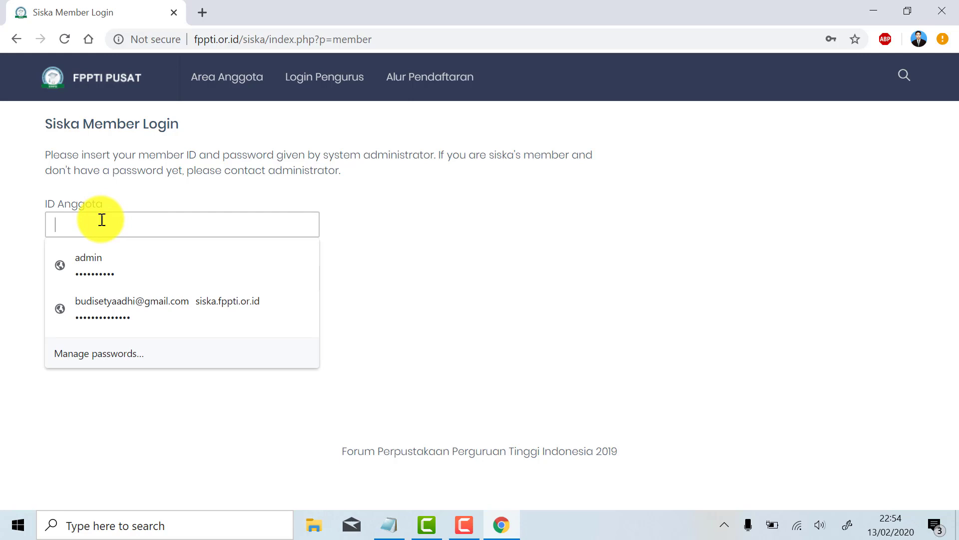
text(I)
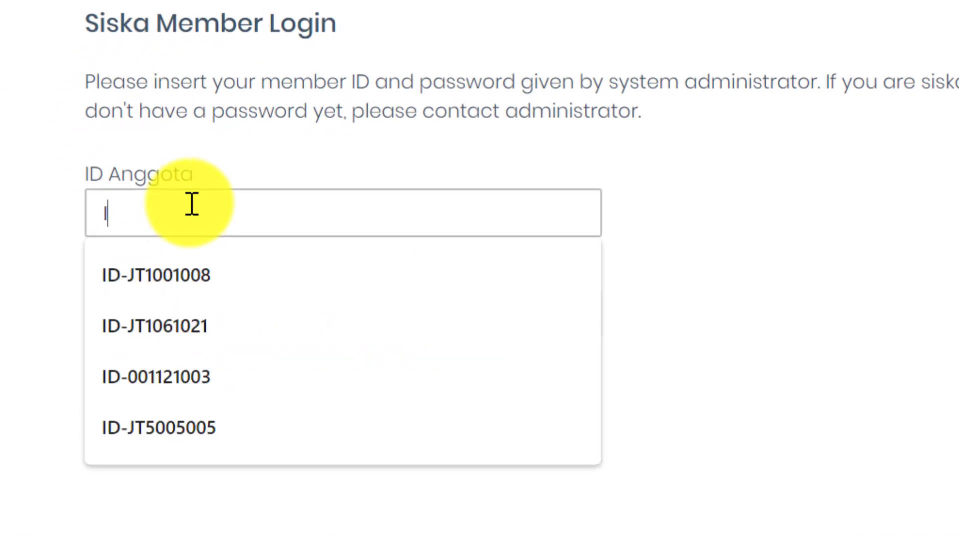
text(D-JT1)
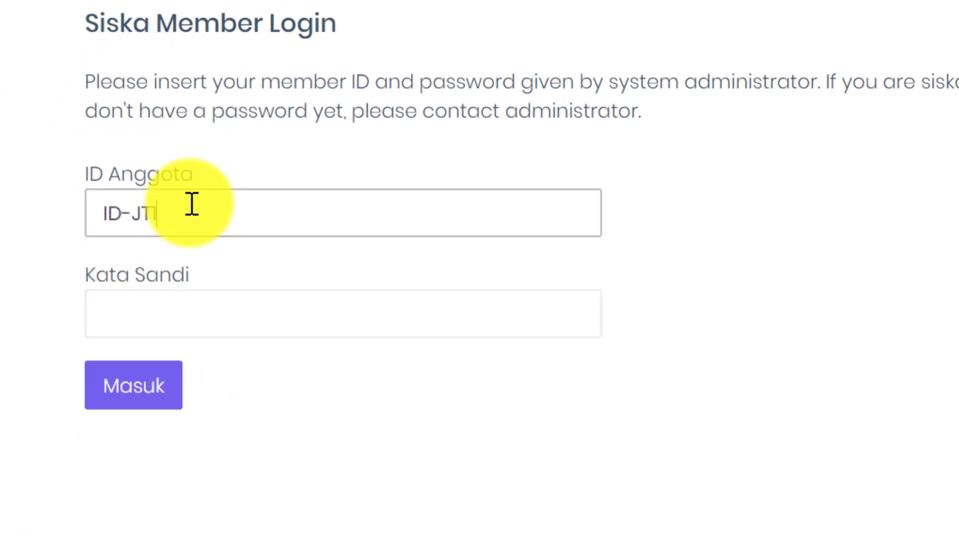
text(0)
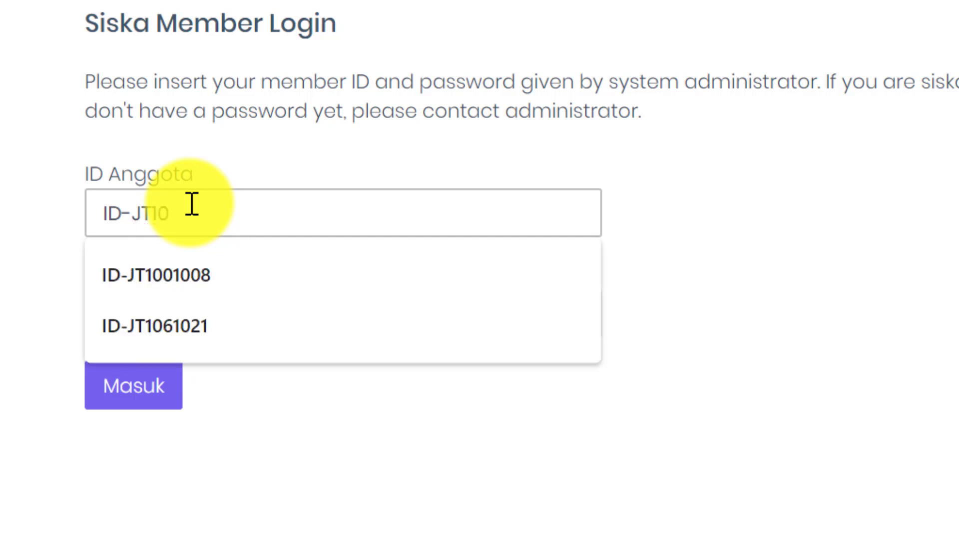
text(01)
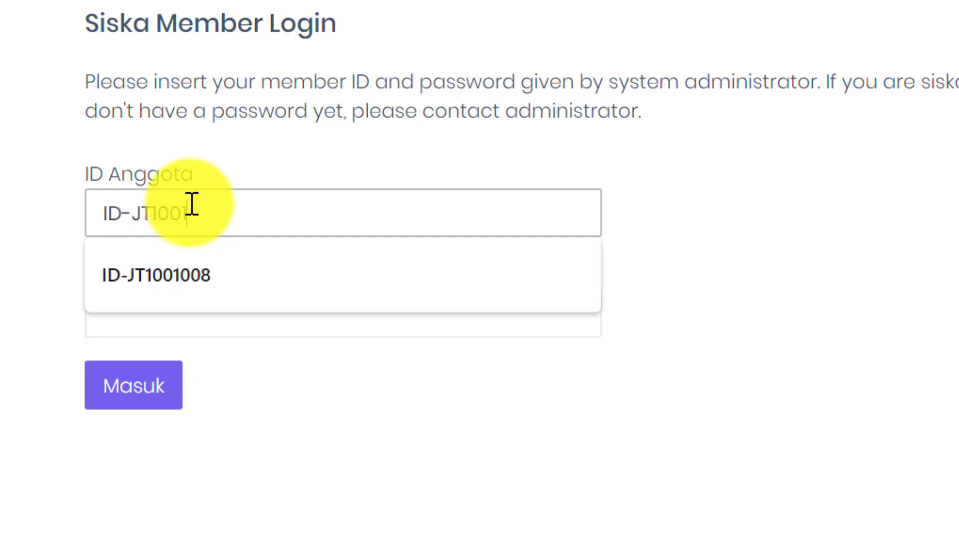
text(008)
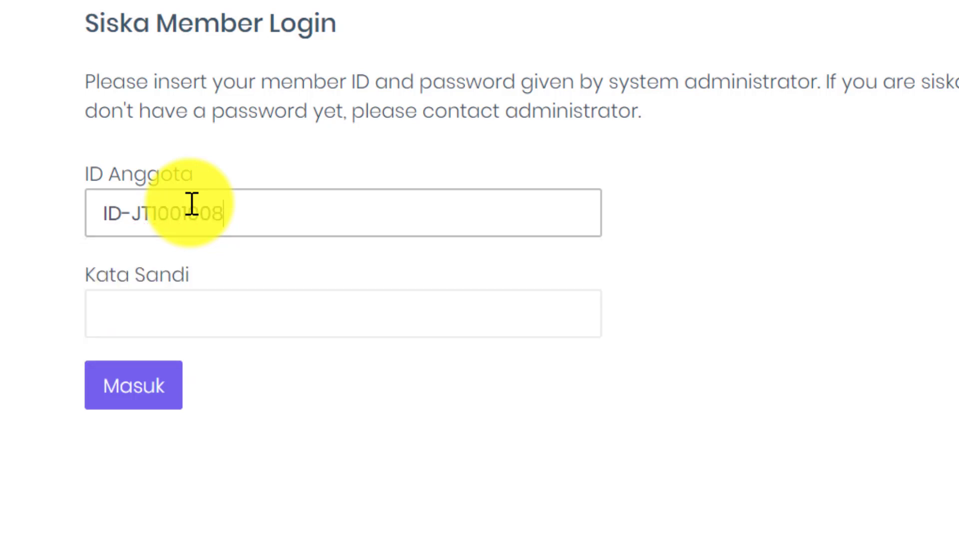
Enter the account password as Kata Sandi and log in to the member area
click(203, 308)
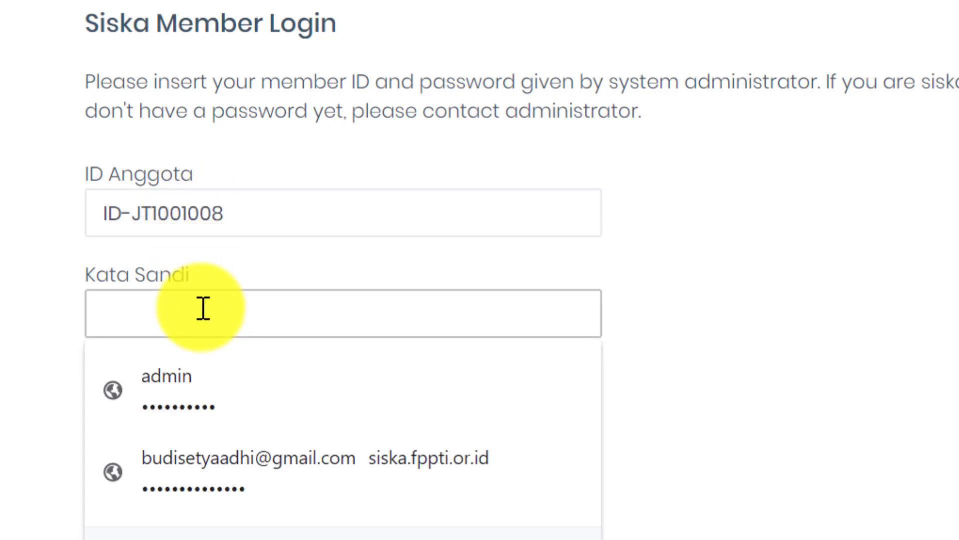
text(******)
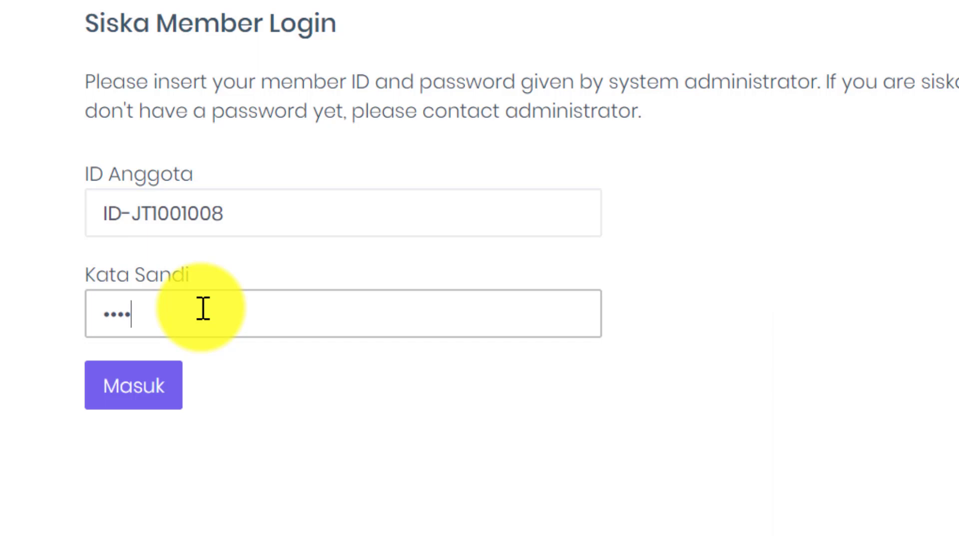
text(******)
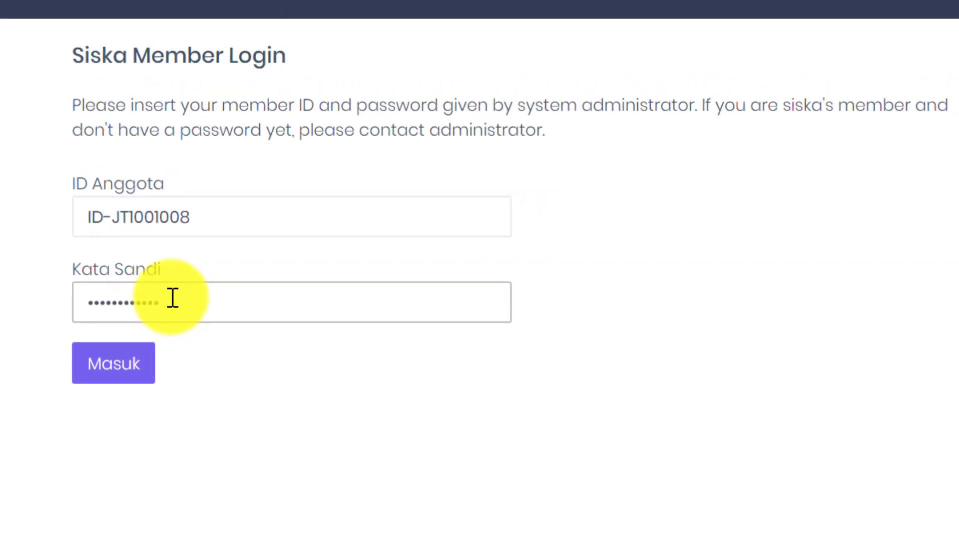
key(Return)
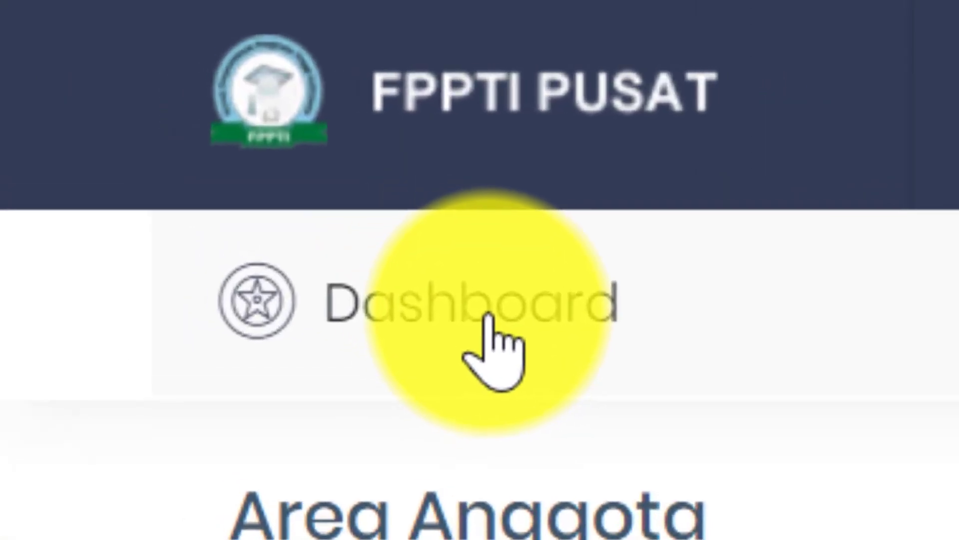
Open the member dashboard, and go on to the Profile page to view the library's details
click(501, 320)
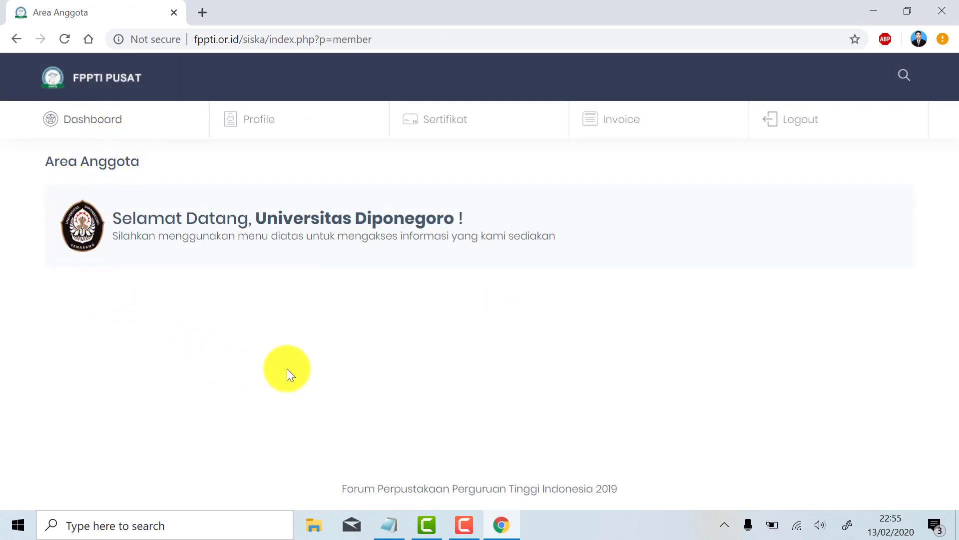
click(261, 122)
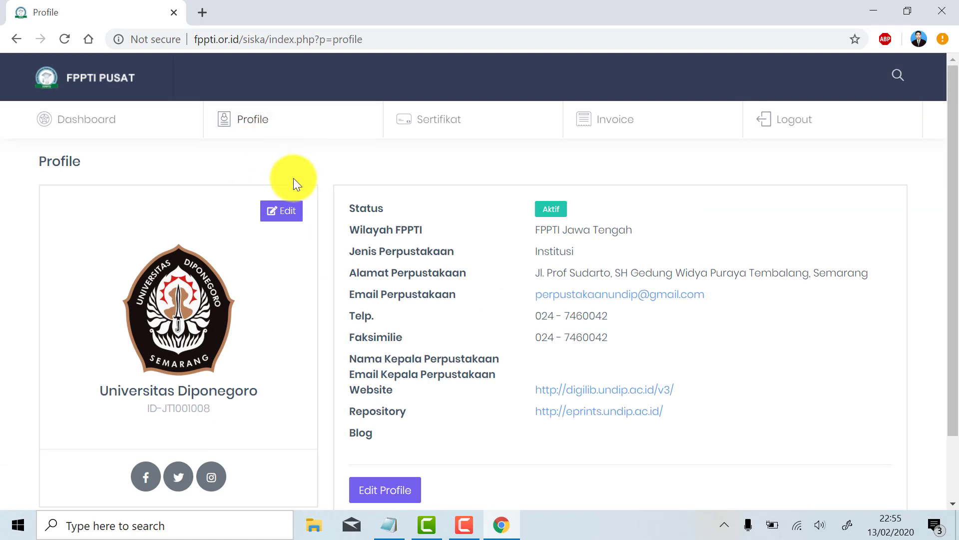
scroll(563, 224, down, 3)
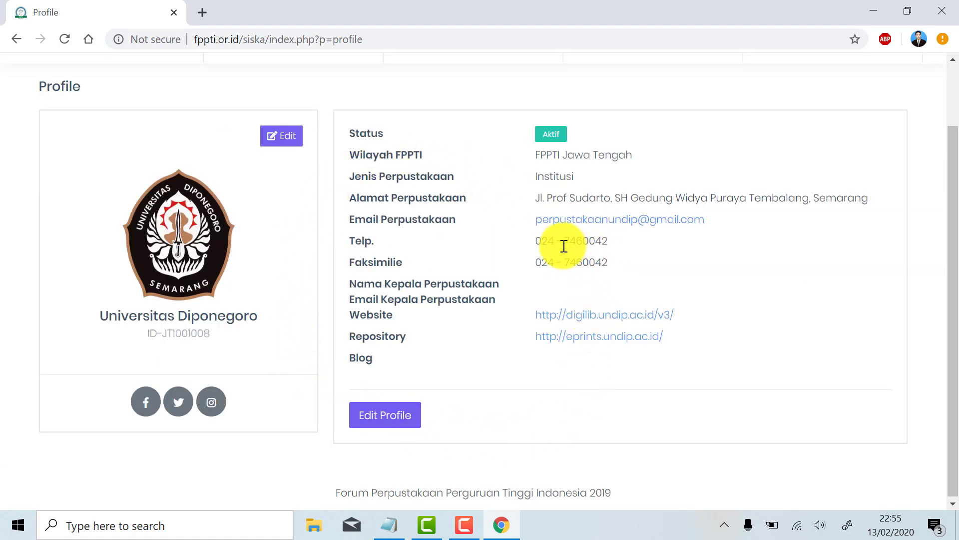
Select the Undip image from Downloads as the profile logo, and dismiss the Upload Logo dialog without uploading
click(282, 137)
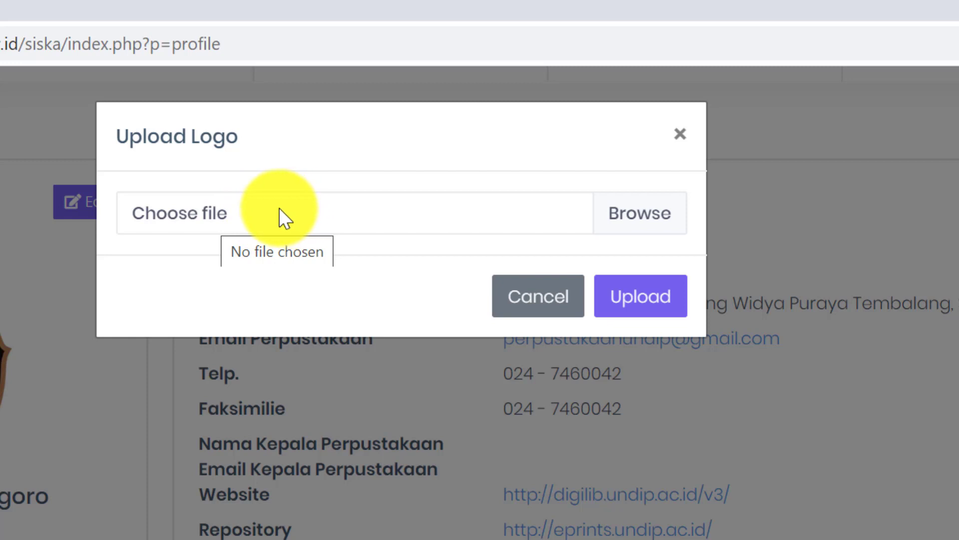
click(633, 215)
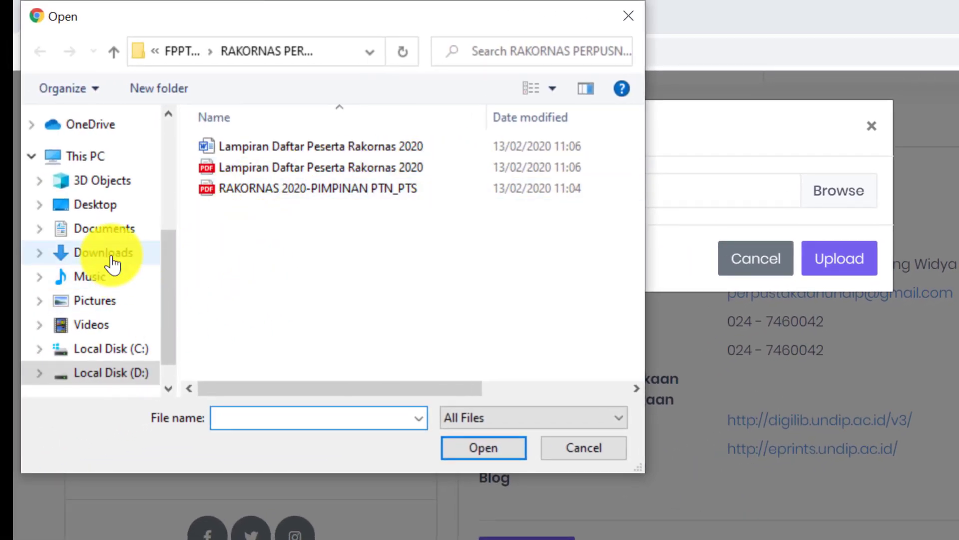
click(116, 253)
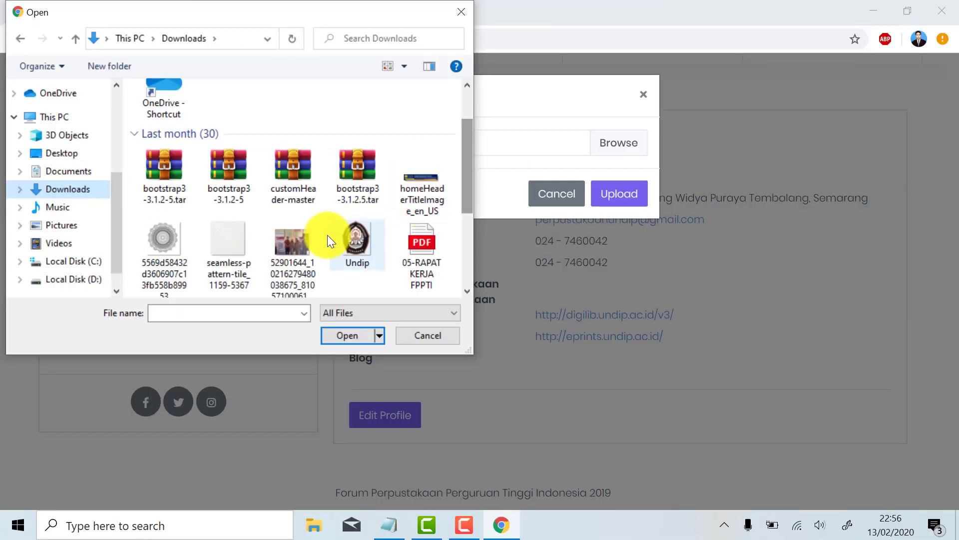
click(351, 243)
click(342, 341)
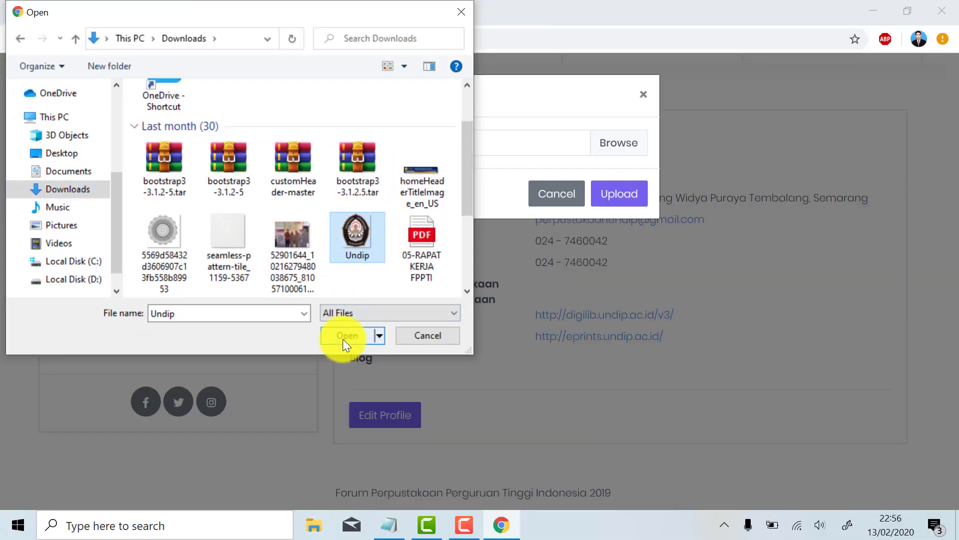
click(457, 10)
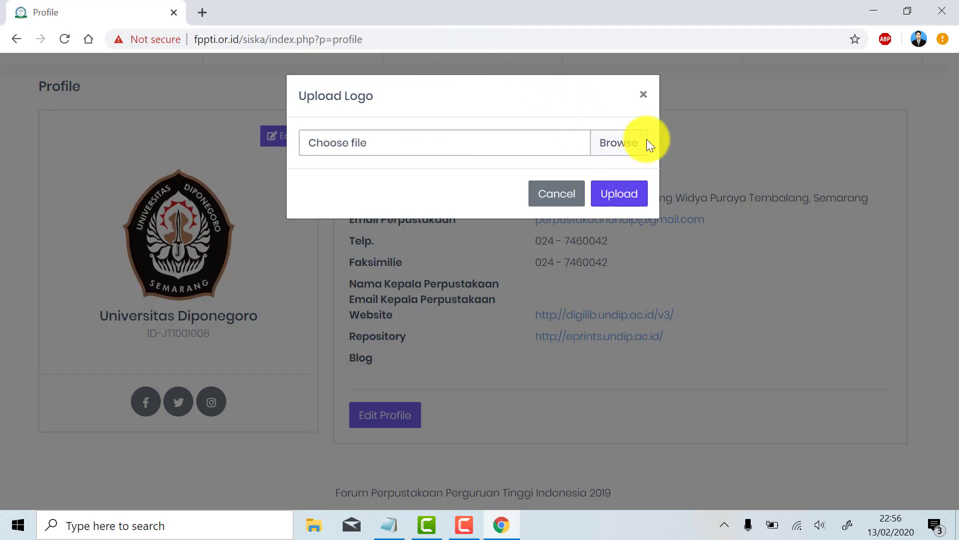
click(644, 95)
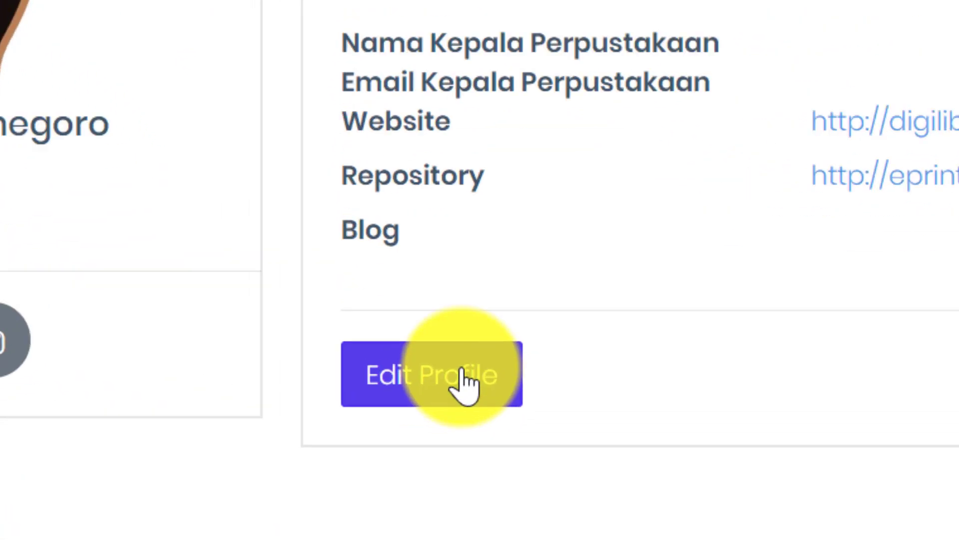
Open the library profile for editing, review its fields from Jenis Perpustakaan through Instagram, and save the form
click(414, 383)
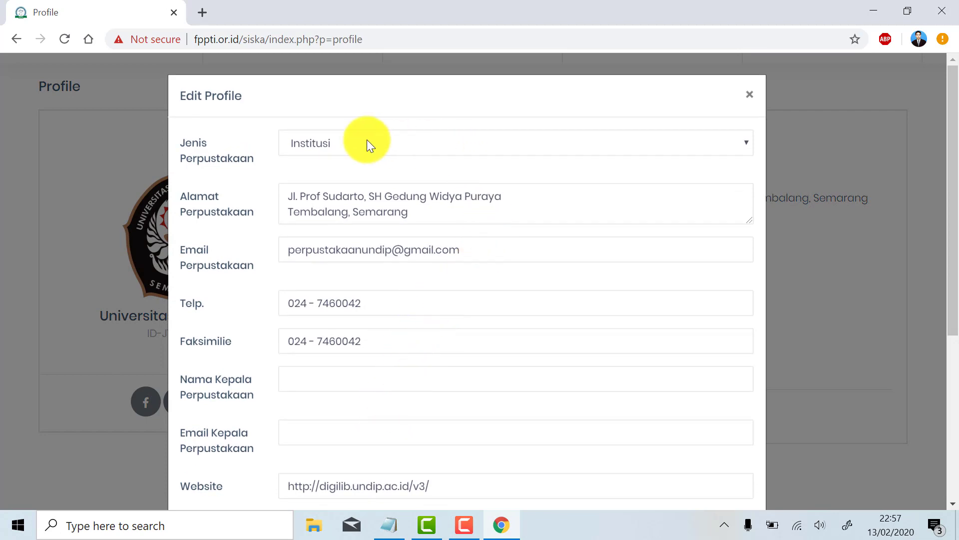
scroll(354, 245, down, 1)
scroll(354, 245, down, 2)
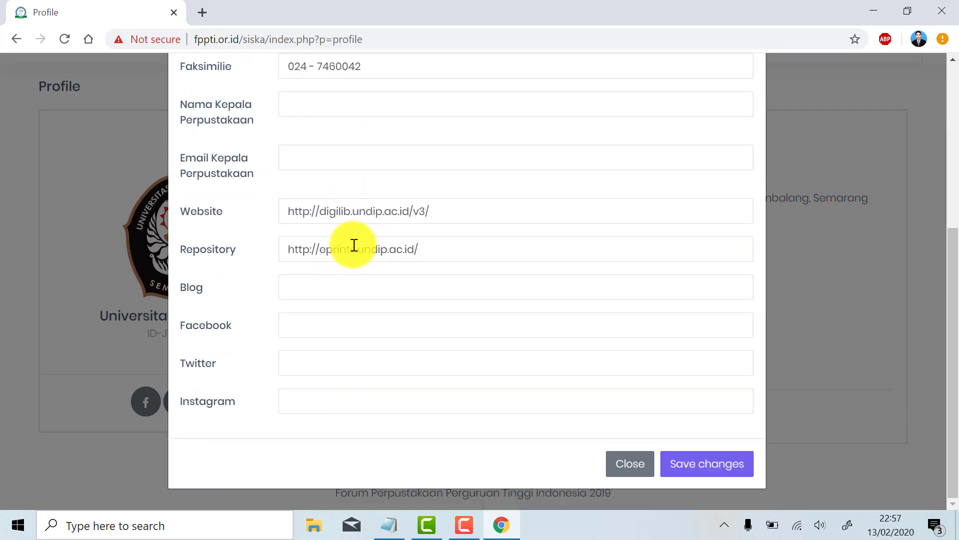
key(Tab)
scroll(412, 276, up, 5)
scroll(413, 278, down, 5)
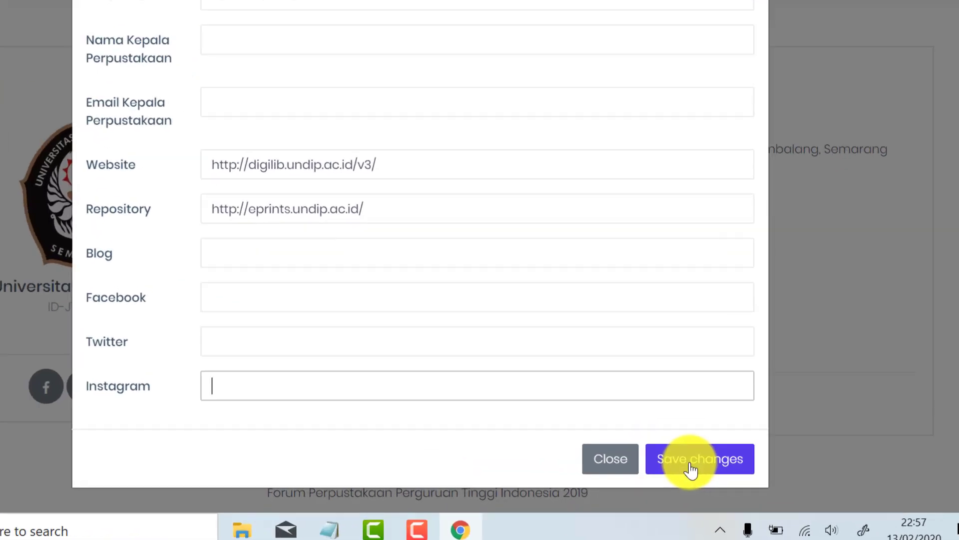
click(602, 419)
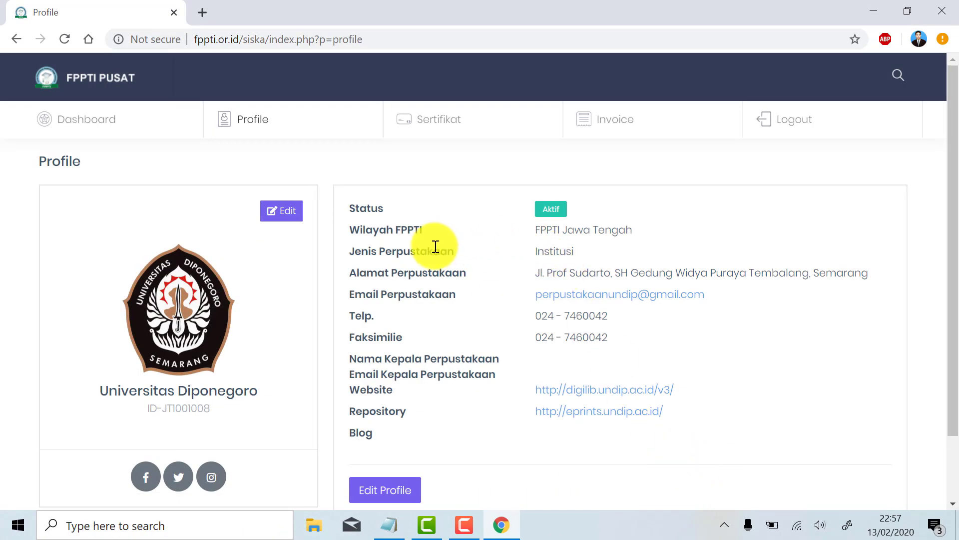
Look over the library's profile details and open the Sertifikat page to view the membership certificate
scroll(434, 246, down, 2)
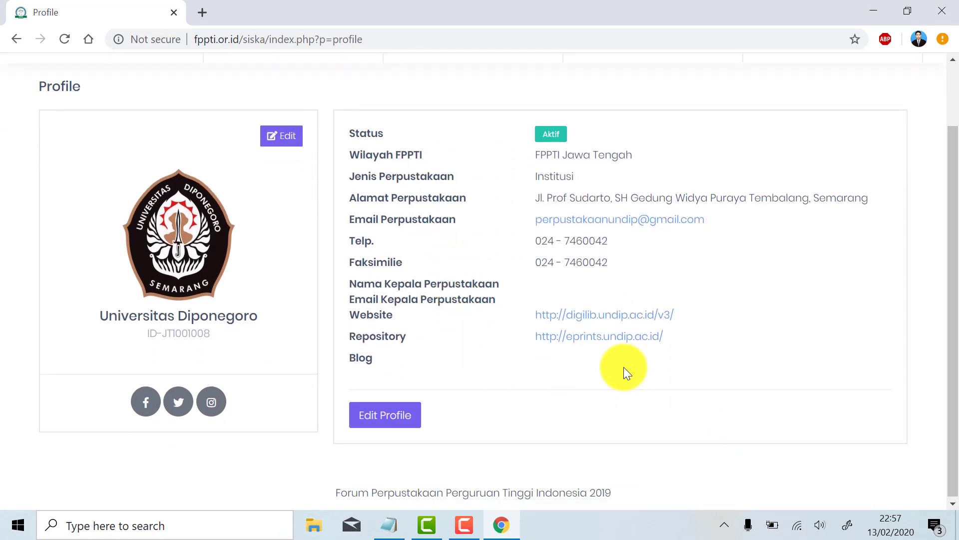
scroll(549, 300, up, 2)
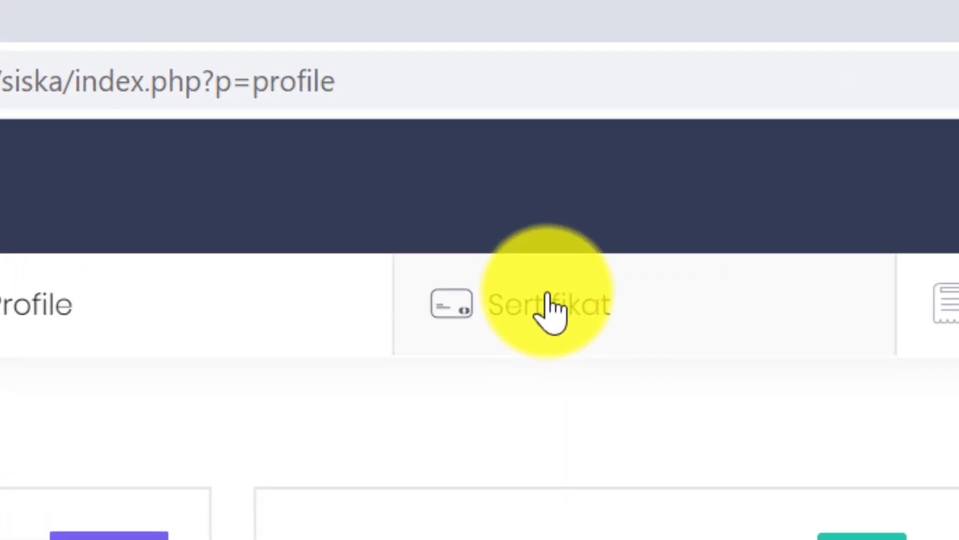
click(549, 296)
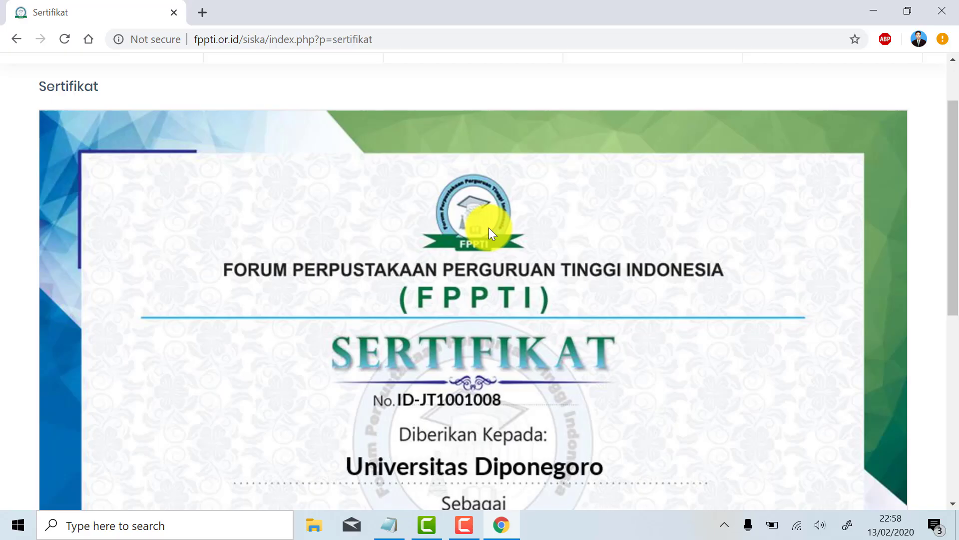
Examine the full membership certificate from its heading down to the signature, codes and download option beneath it
scroll(489, 226, up, 2)
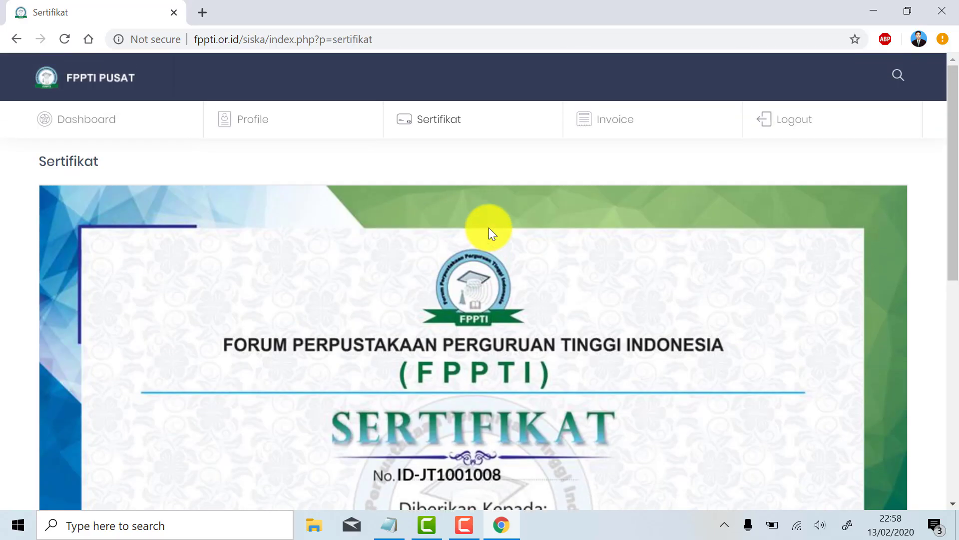
scroll(489, 227, down, 2)
scroll(489, 227, down, 3)
scroll(489, 227, down, 5)
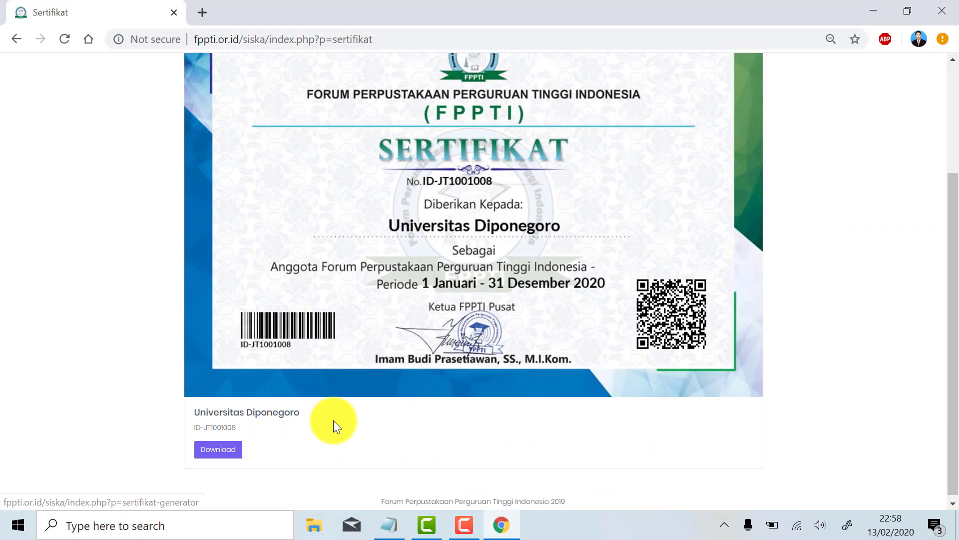
scroll(434, 331, up, 2)
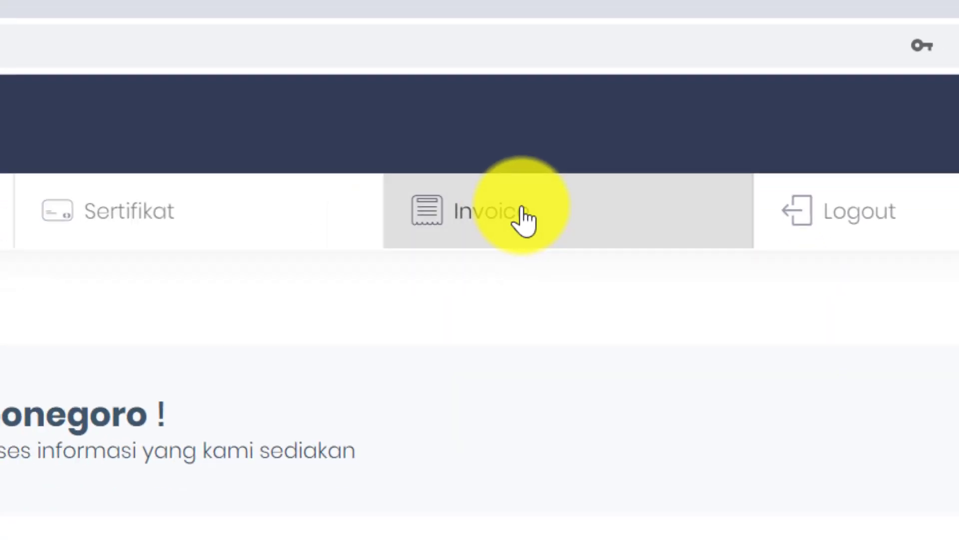
Open the Invoice page, view the first listed invoice down to its cost details, and close it
click(522, 207)
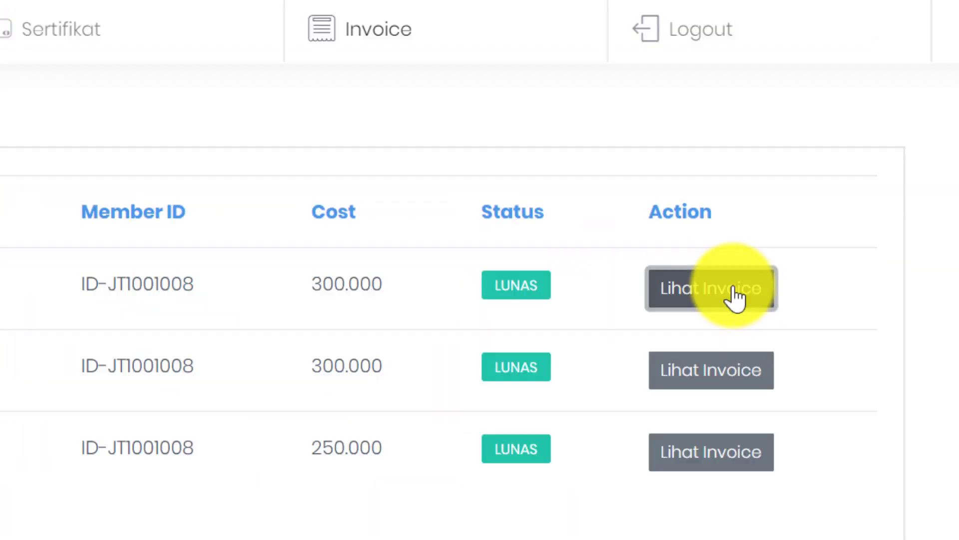
click(817, 265)
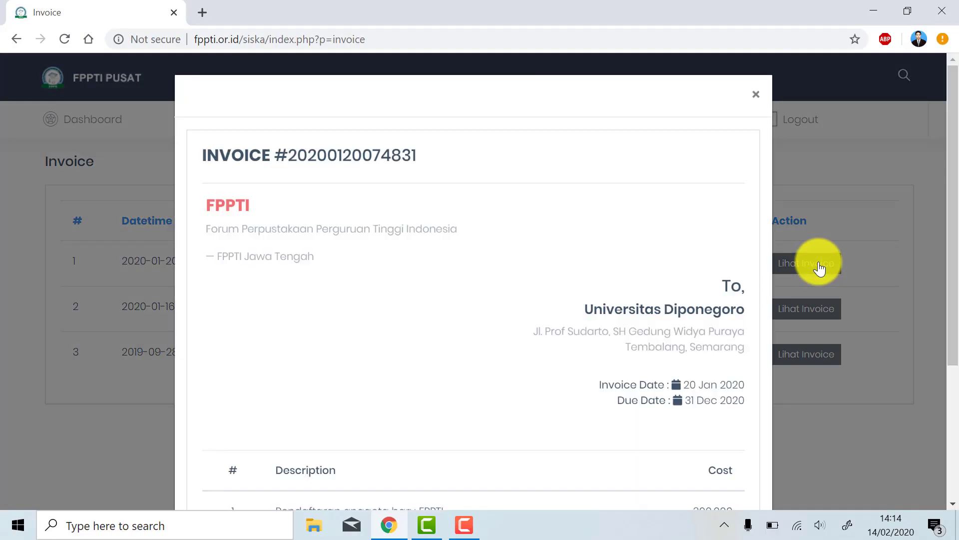
scroll(706, 260, down, 2)
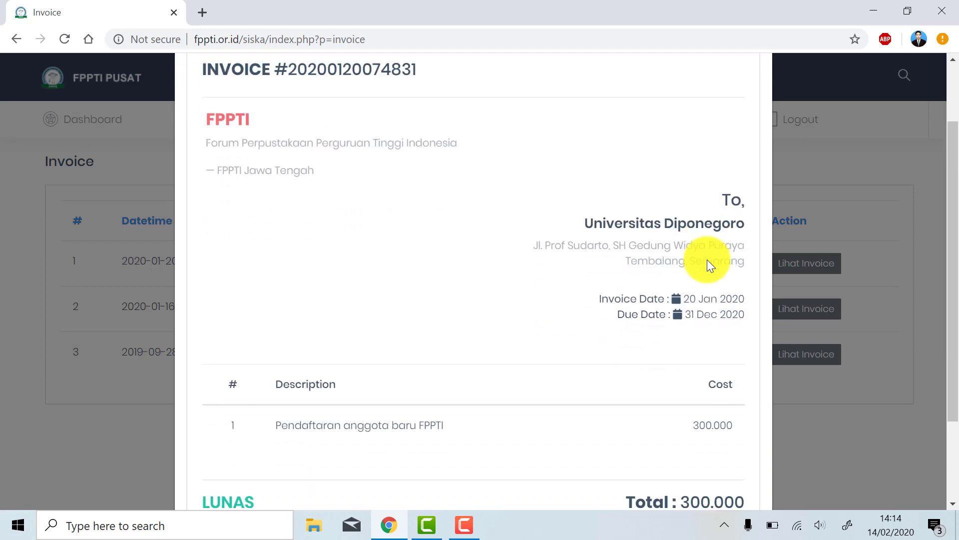
click(787, 223)
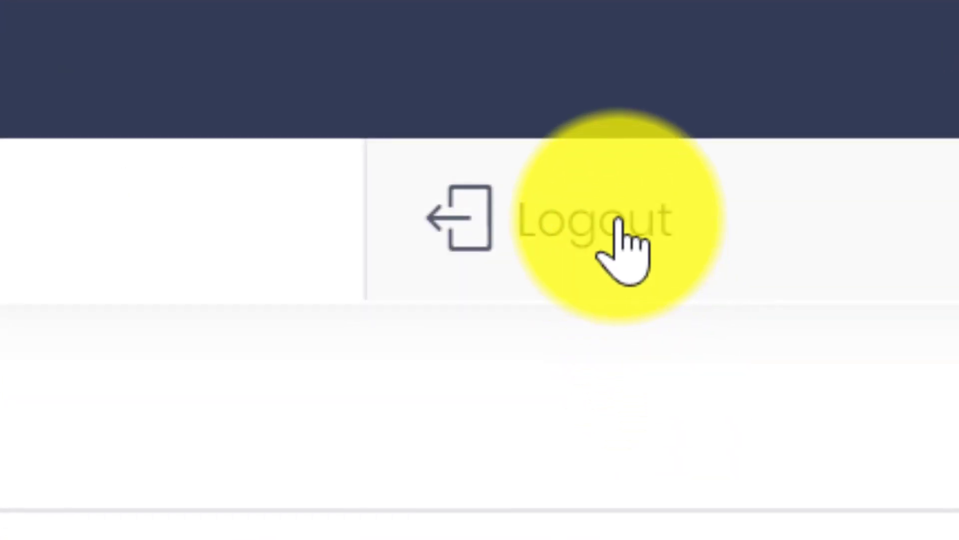
Log out of the SISKA member area
click(618, 221)
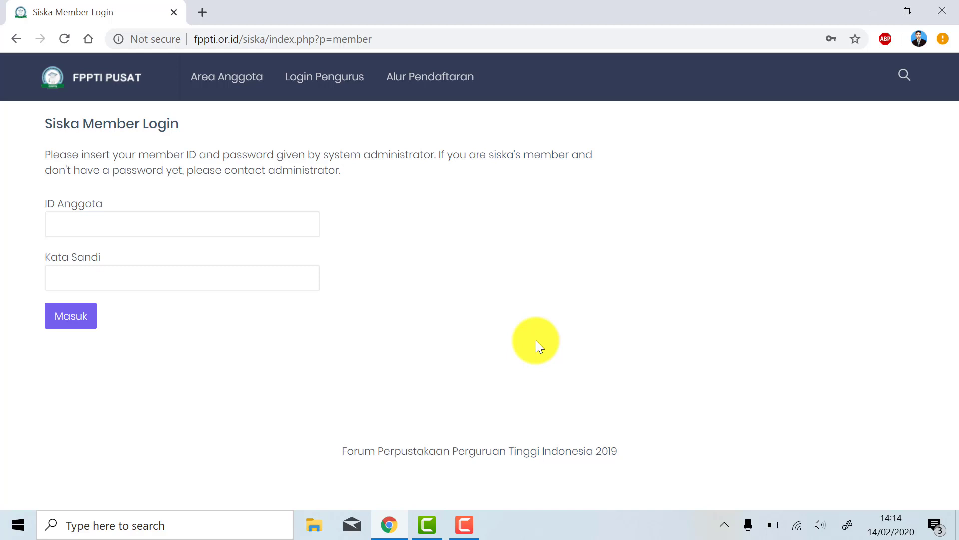